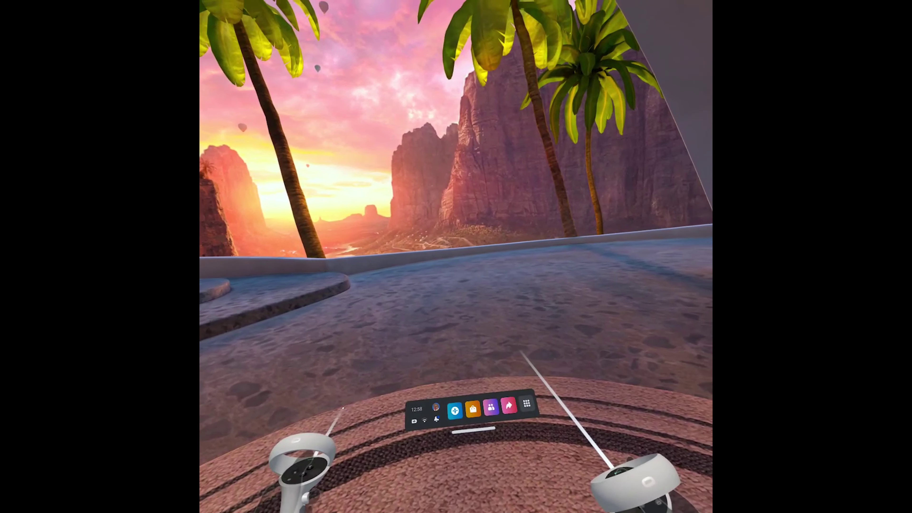
Open the Meta Quest Store and search for 'ho' to find Horizon Worlds
left_click(472, 409)
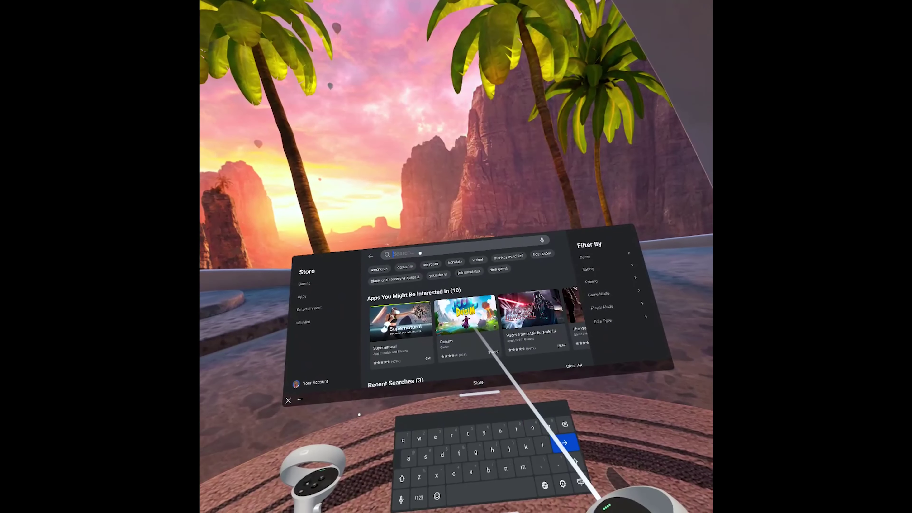
type("ho")
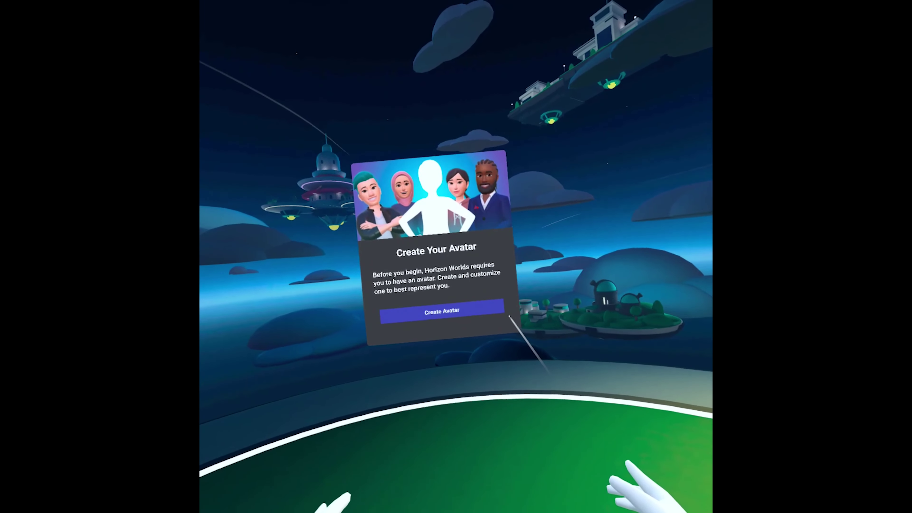
Create an avatar in the grey T-shirt and jeans outfit and save the changes
left_click(500, 312)
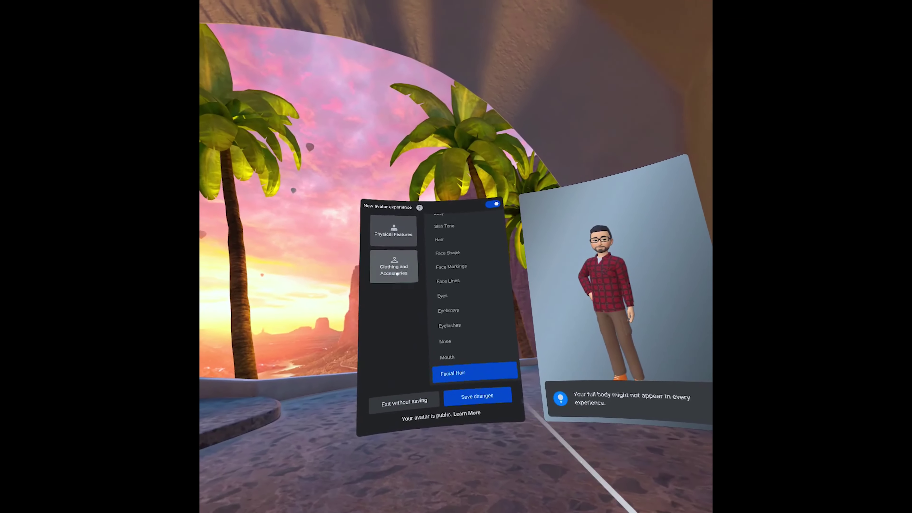
left_click(396, 293)
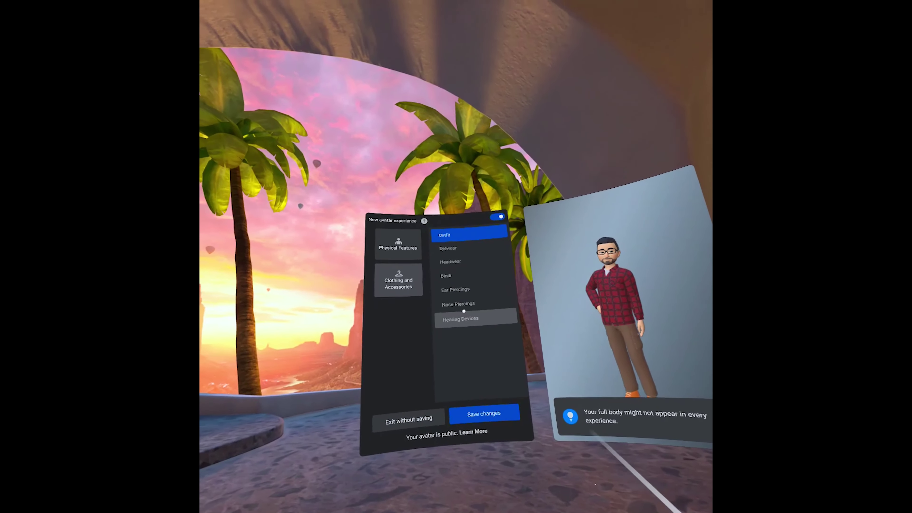
left_click(456, 273)
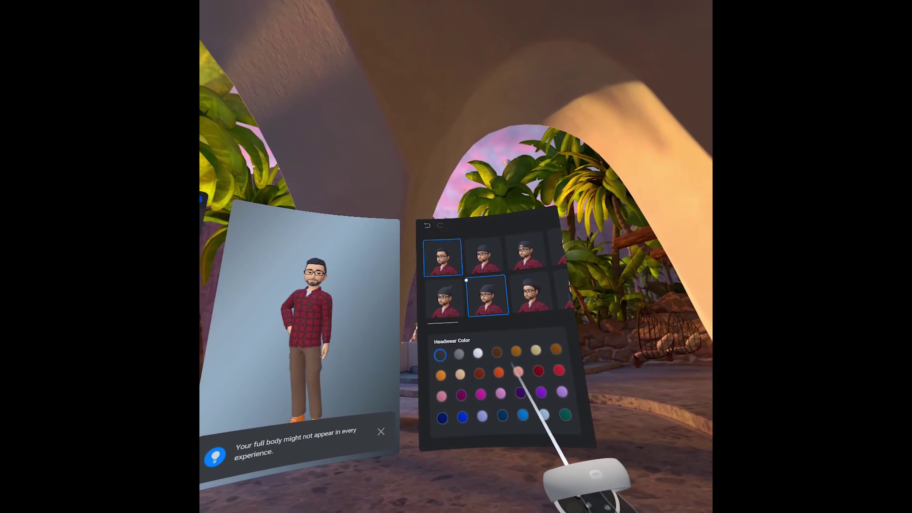
scroll(481, 265, "right", 3)
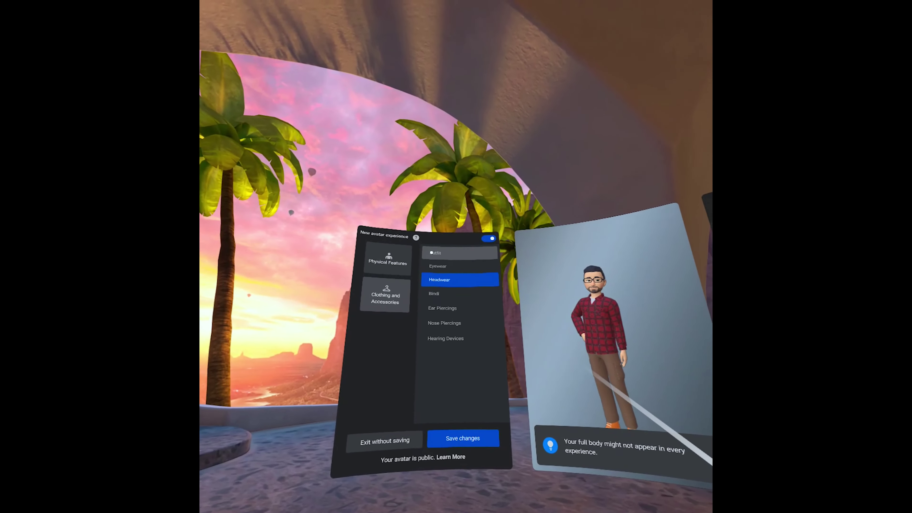
left_click(432, 253)
left_click(606, 359)
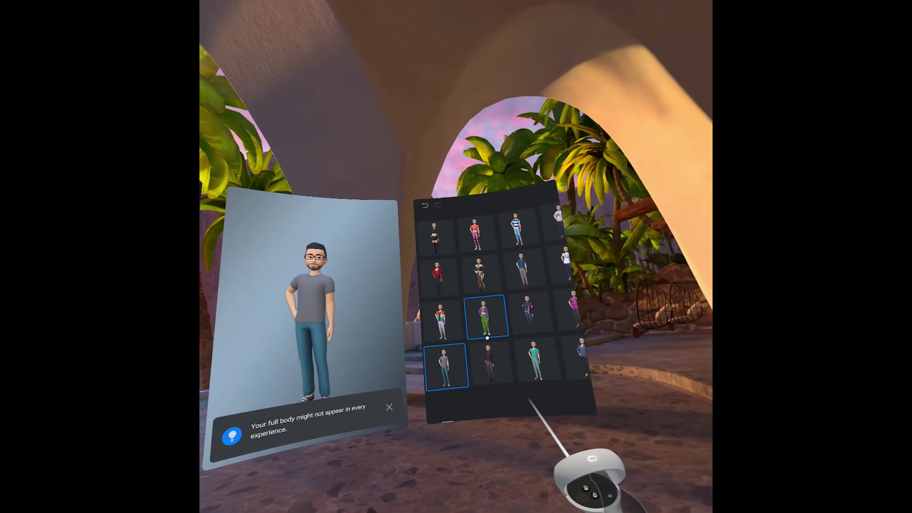
scroll(489, 348, "right", 3)
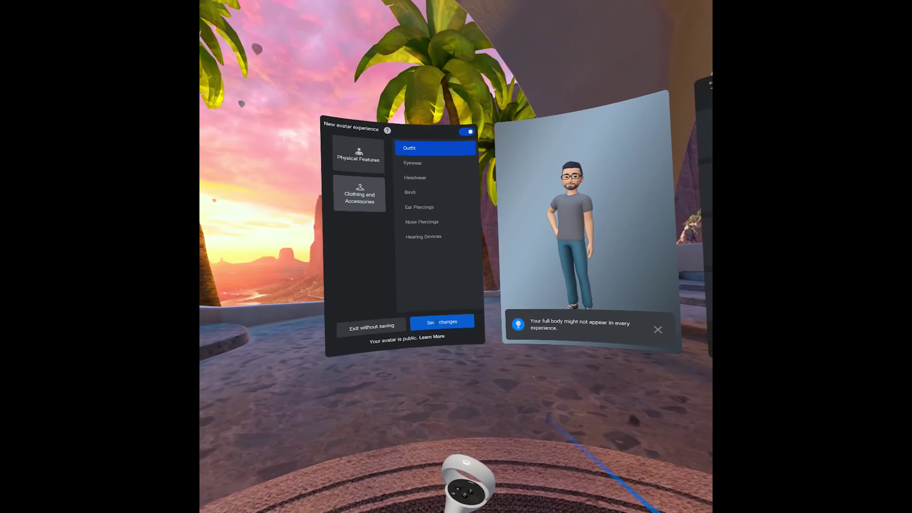
left_click(454, 333)
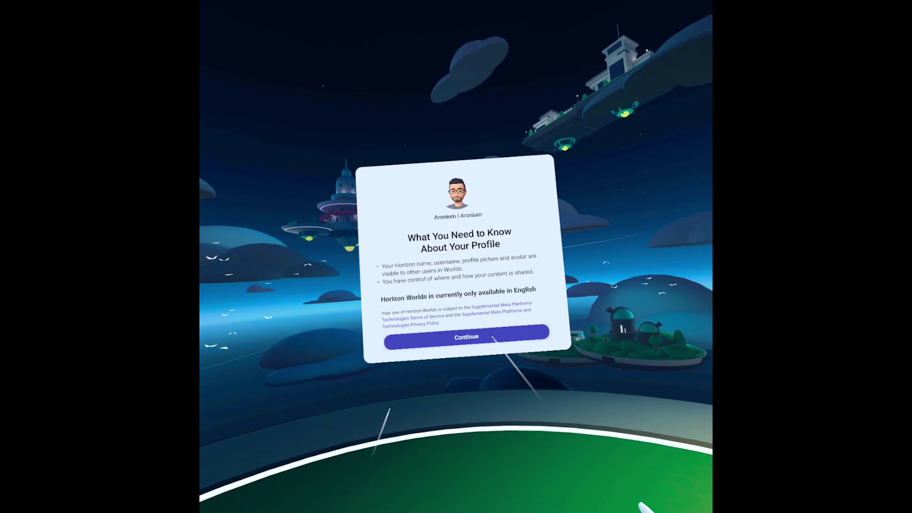
Acknowledge the About Your Profile notice to reach the avatar preview
left_click(501, 337)
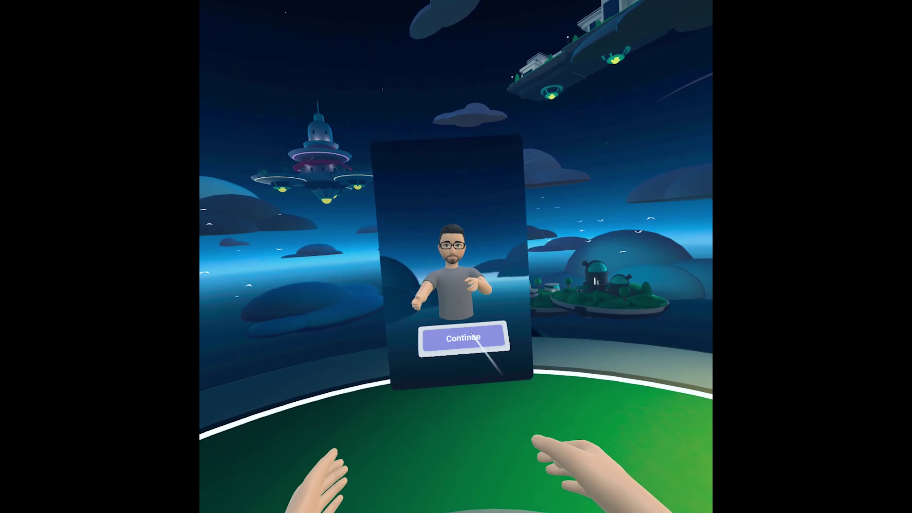
Continue past the avatar card, then complete the Safe Zone, Microphone and Camera lessons
left_click(467, 339)
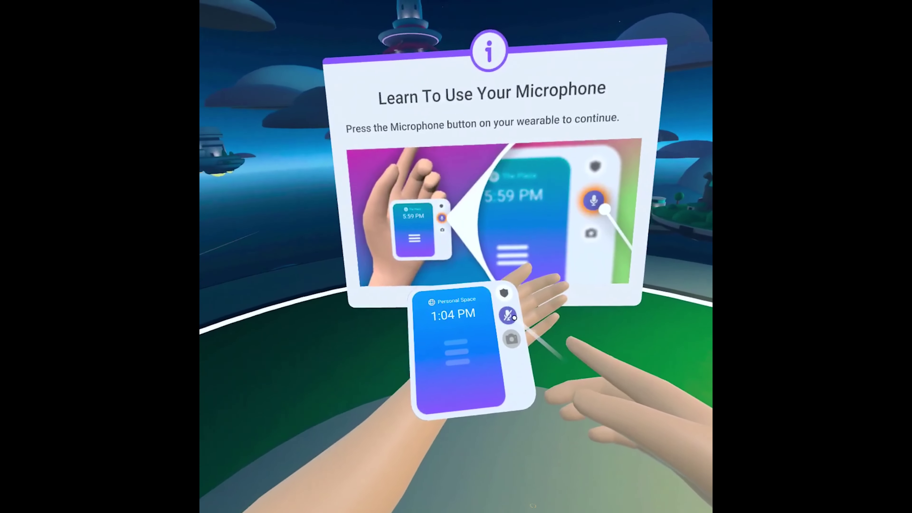
left_click(515, 321)
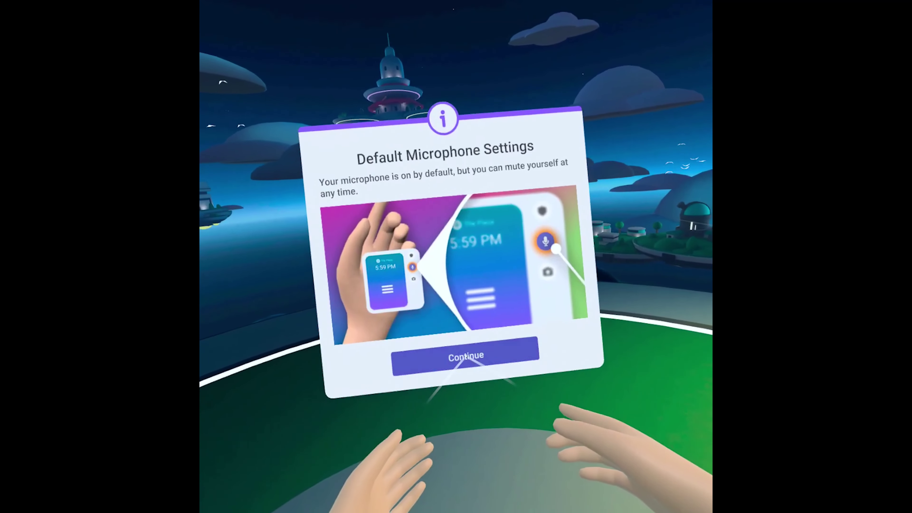
left_click(466, 357)
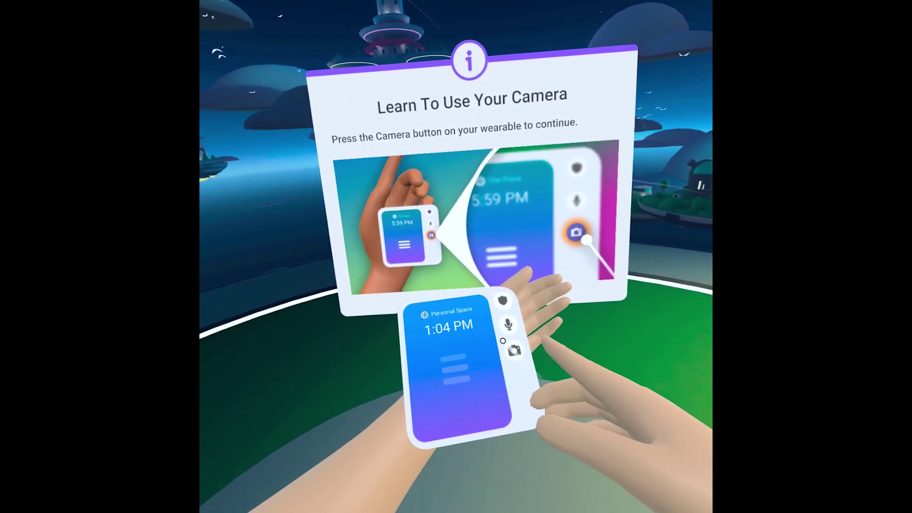
left_click(513, 349)
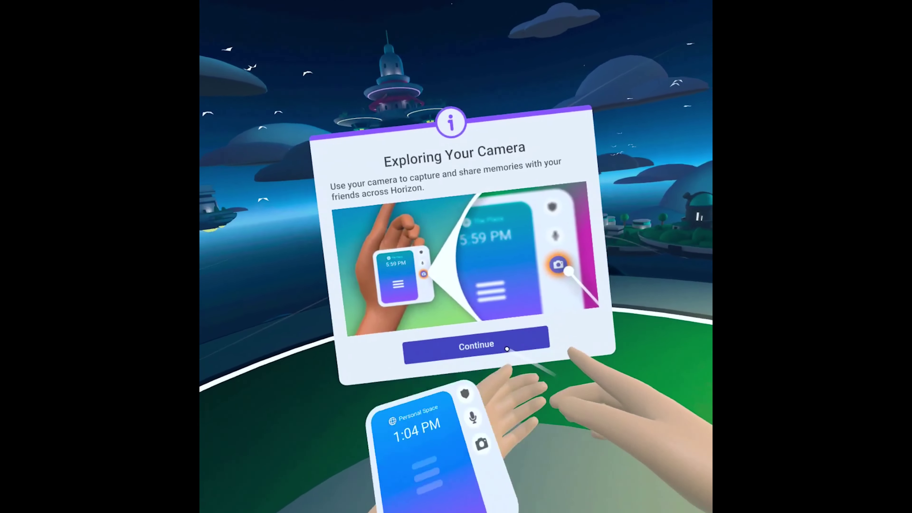
left_click(472, 354)
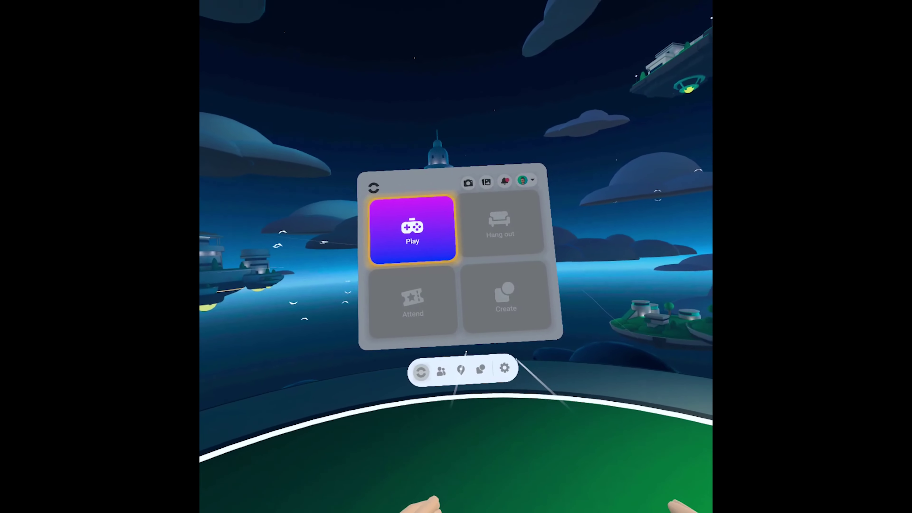
Open the Play section to list Featured Games with the Welcome World tile
left_click(414, 228)
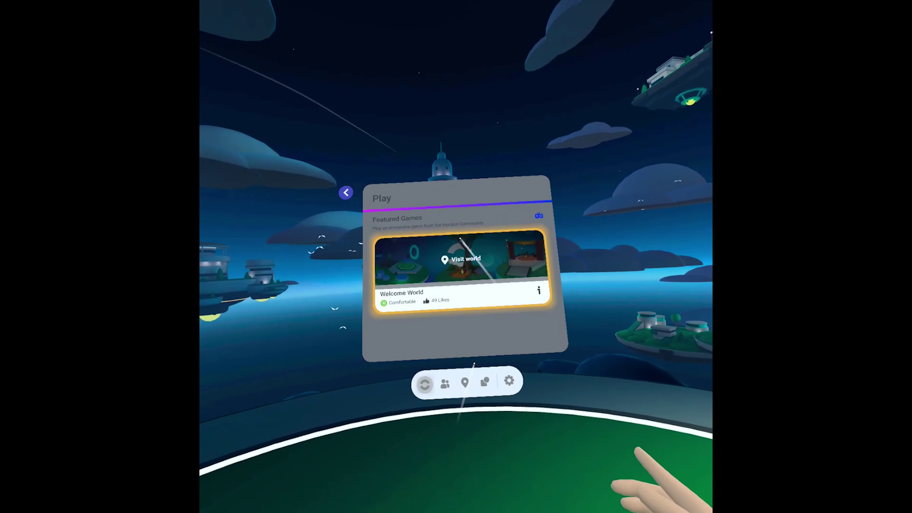